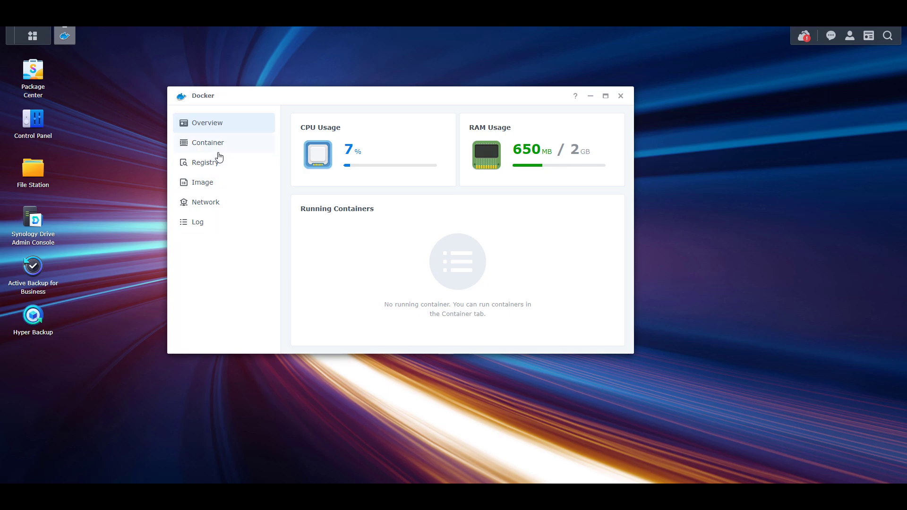
# Search the Docker registry for iperf3 and download the networkstatic/iperf3 image.
pyautogui.click(230, 166)
pyautogui.click(560, 121)
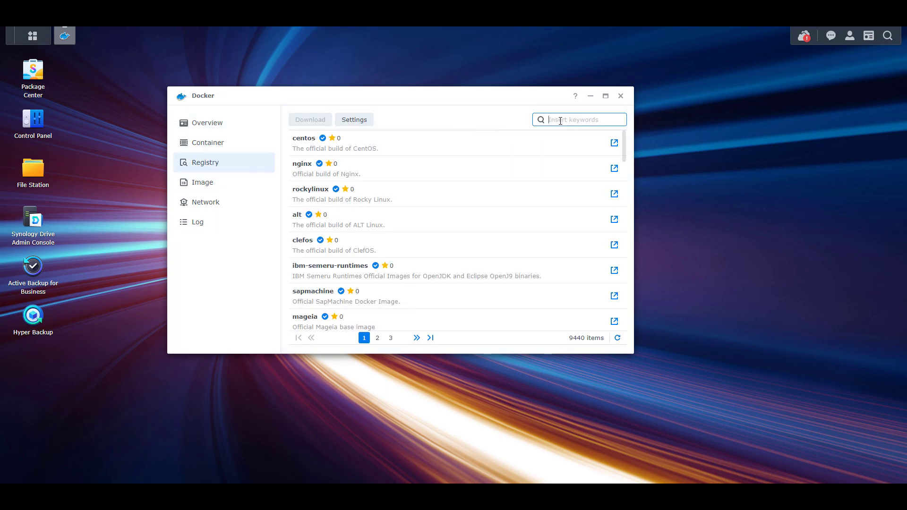
pyautogui.write('iperf3')
pyautogui.press('Return')
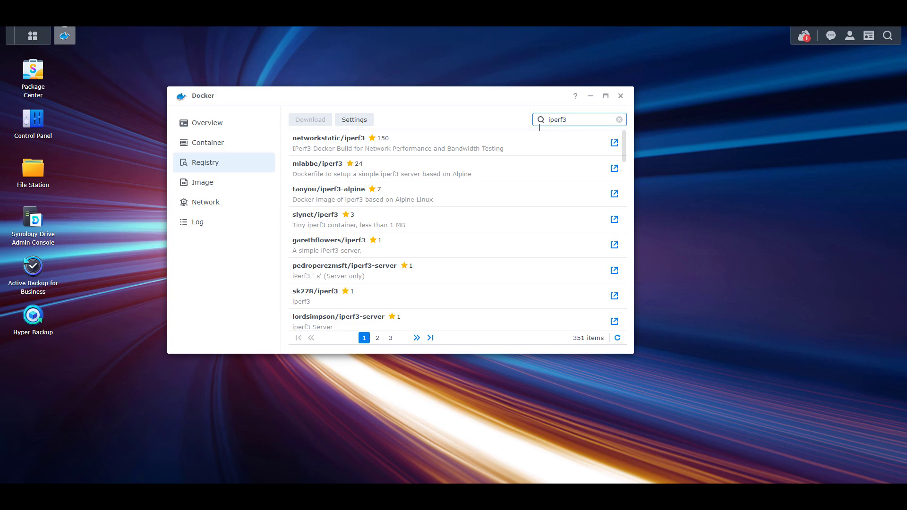
pyautogui.doubleClick(426, 147)
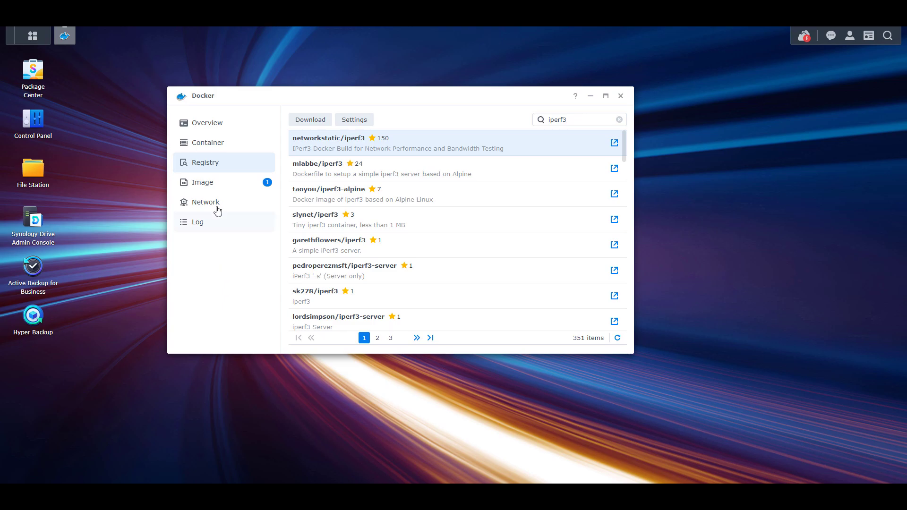
# Create a container from networkstatic/iperf3:latest using the same network as the Docker host.
pyautogui.click(217, 183)
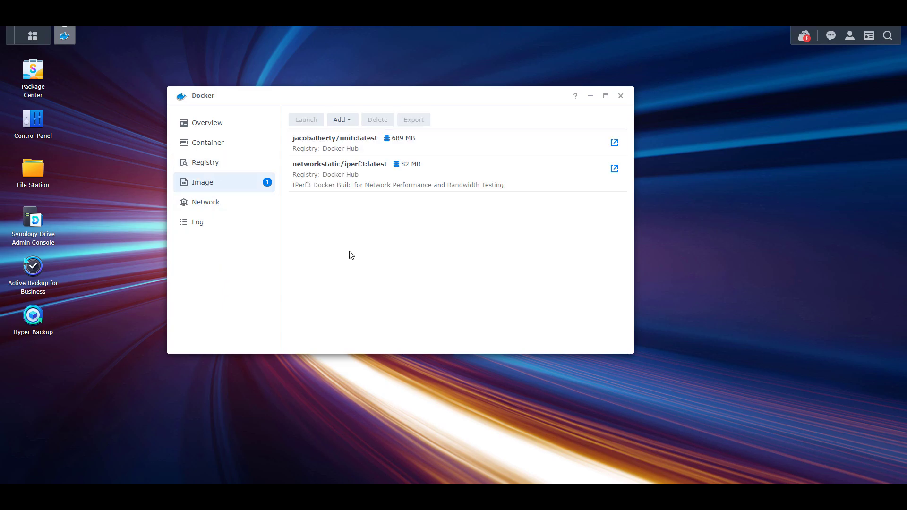
pyautogui.click(450, 179)
pyautogui.doubleClick(450, 179)
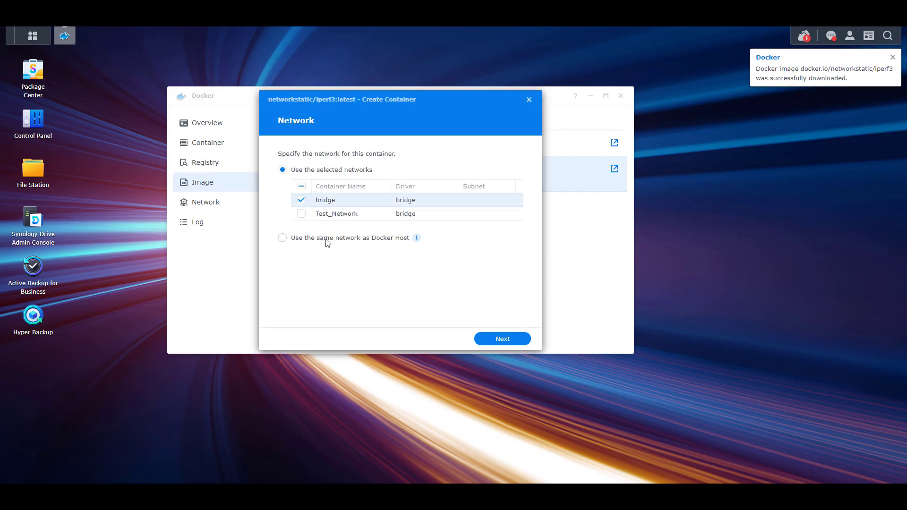
pyautogui.click(327, 239)
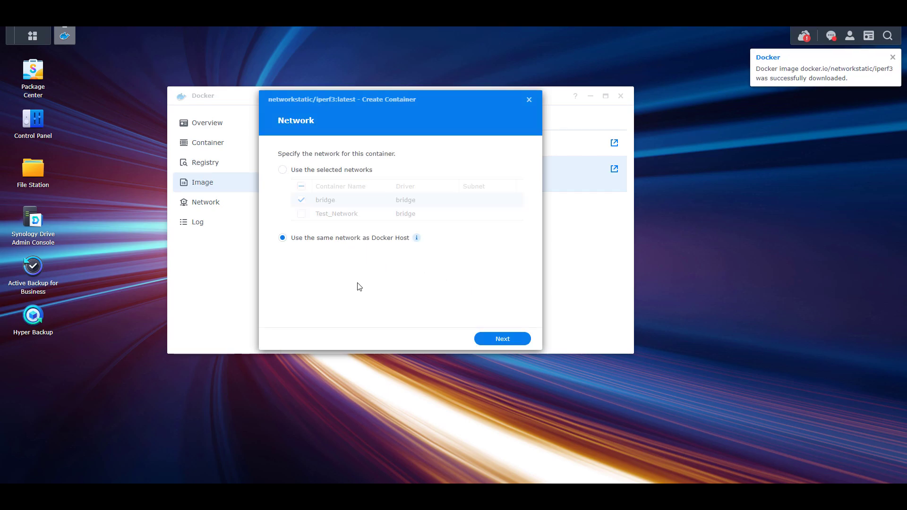
pyautogui.click(502, 339)
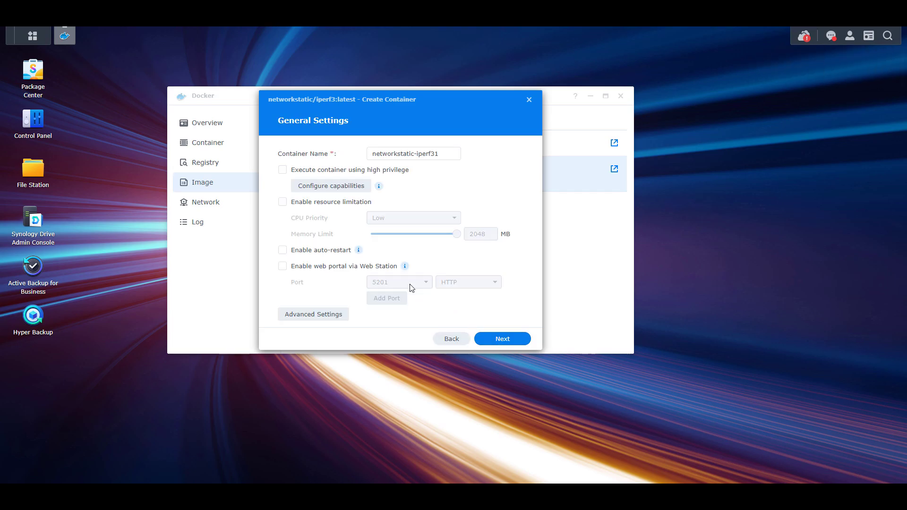
# Name the container iPerf3-SpeedTest and leave automatic restart turned off.
pyautogui.moveTo(448, 156); pyautogui.dragTo(325, 153)
pyautogui.press('BackSpace')
pyautogui.write('iPerf')
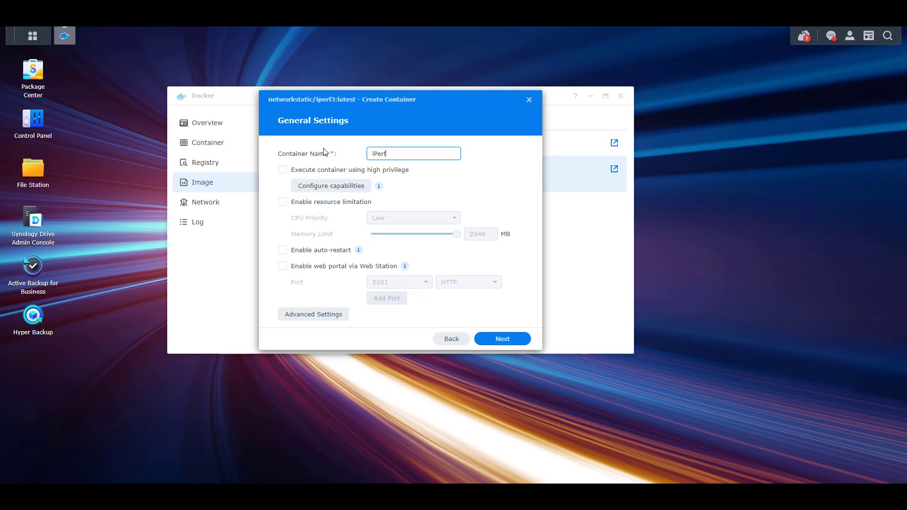
pyautogui.write('3-SpeedTest')
pyautogui.click(343, 254)
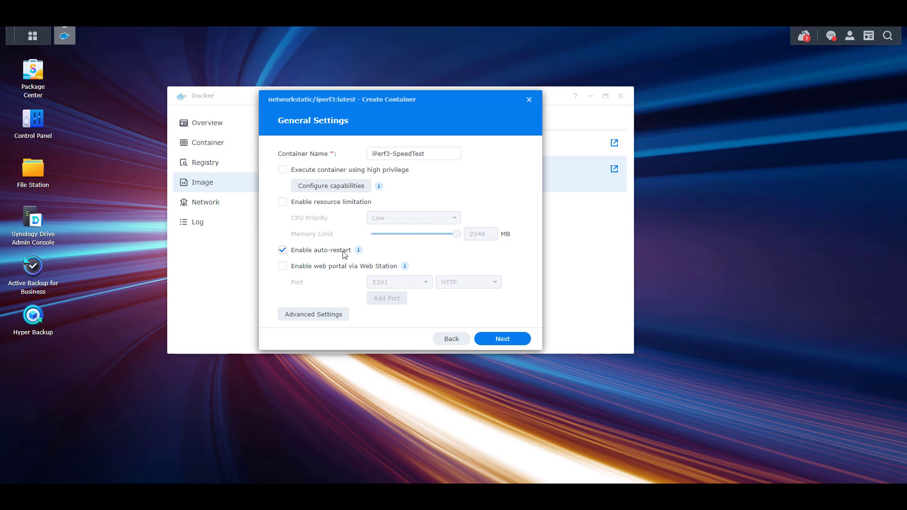
pyautogui.moveTo(358, 252)
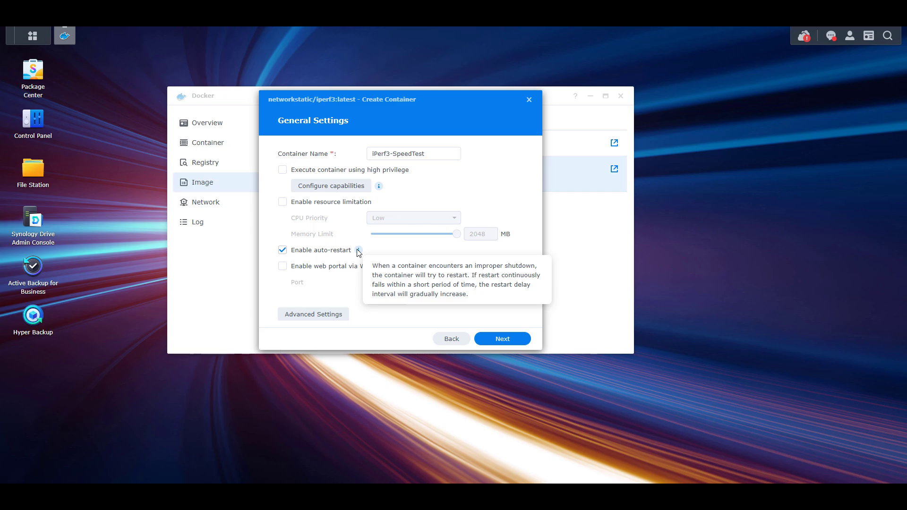
pyautogui.click(323, 253)
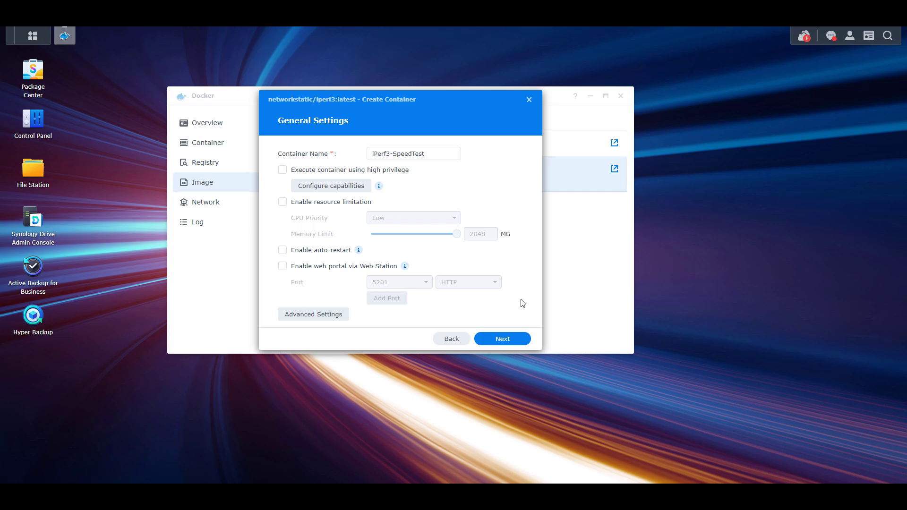
# Set the container's execution command to --server in Advanced Settings and save.
pyautogui.click(340, 318)
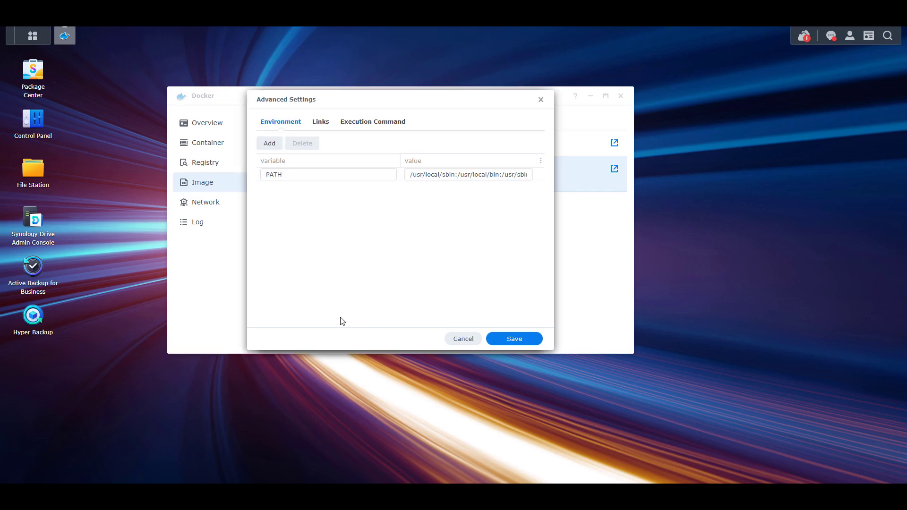
pyautogui.click(384, 124)
pyautogui.click(370, 162)
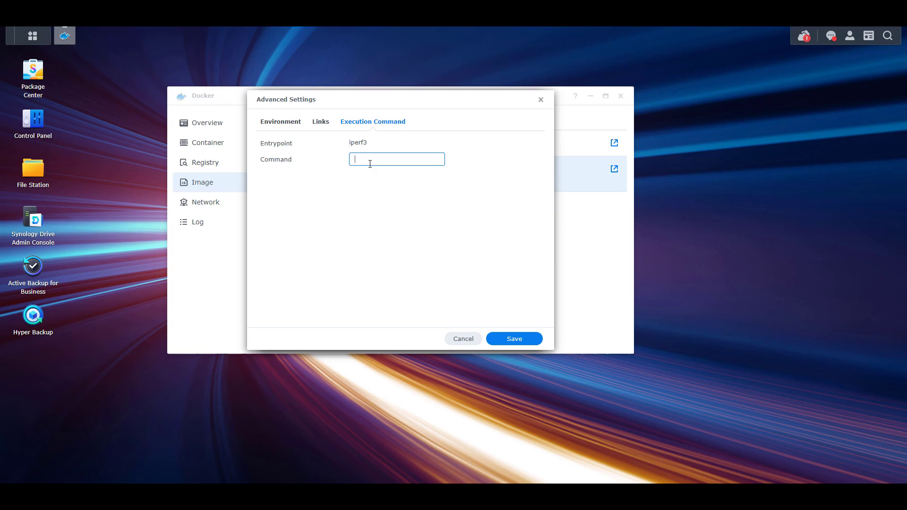
pyautogui.write('--server')
pyautogui.click(436, 238)
pyautogui.click(513, 341)
# Skip volume settings and finish the wizard so the container runs.
pyautogui.click(507, 340)
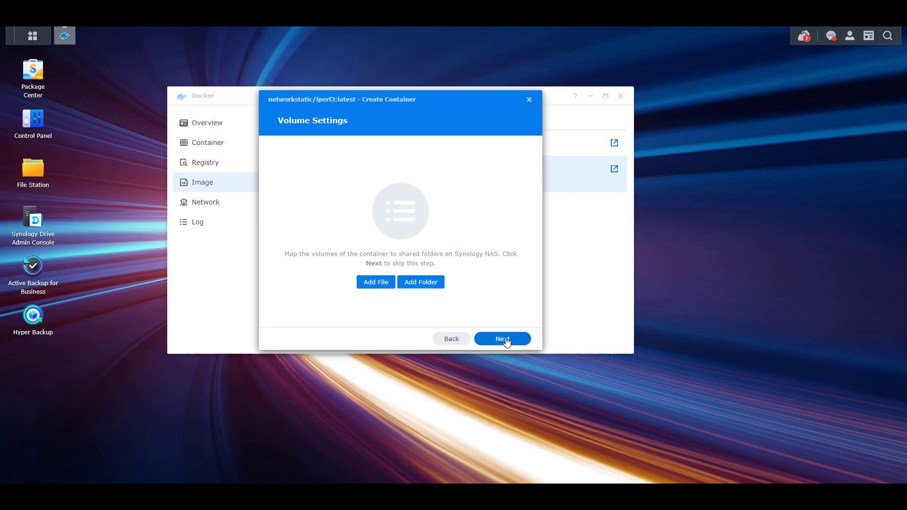
pyautogui.click(503, 339)
pyautogui.click(503, 339)
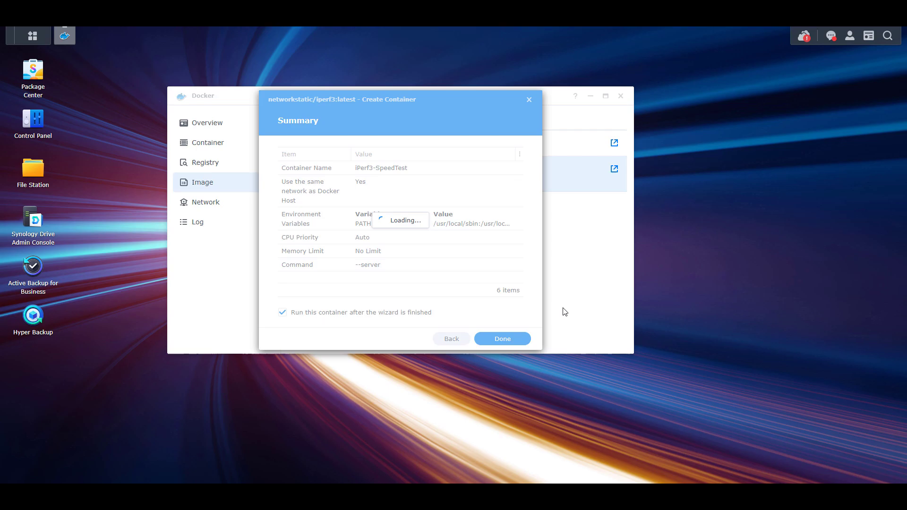
# Inspect the firewall rule and custom port settings allowing TCP port 5201.
pyautogui.click(49, 128)
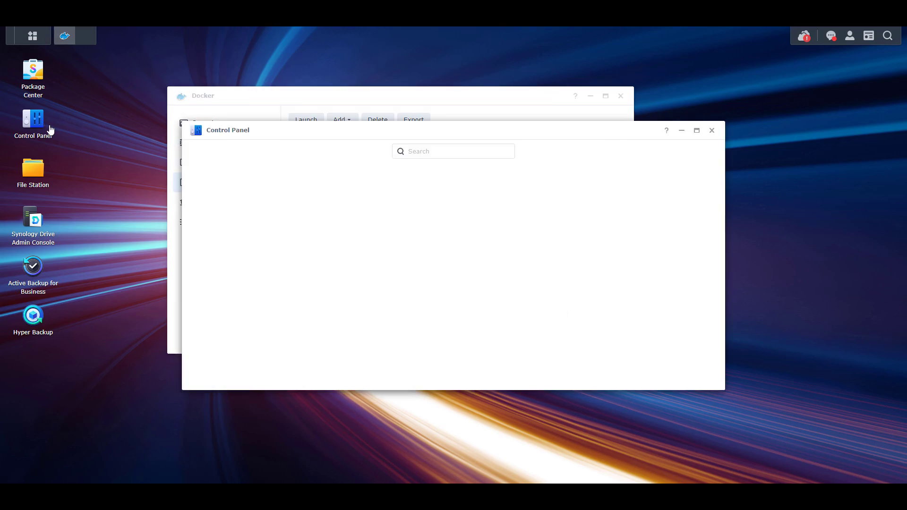
pyautogui.click(350, 279)
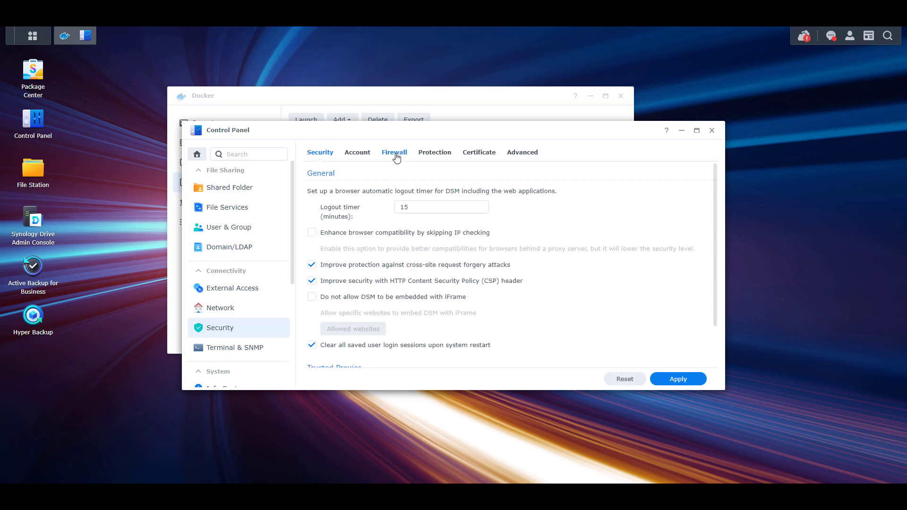
pyautogui.click(396, 154)
pyautogui.click(695, 280)
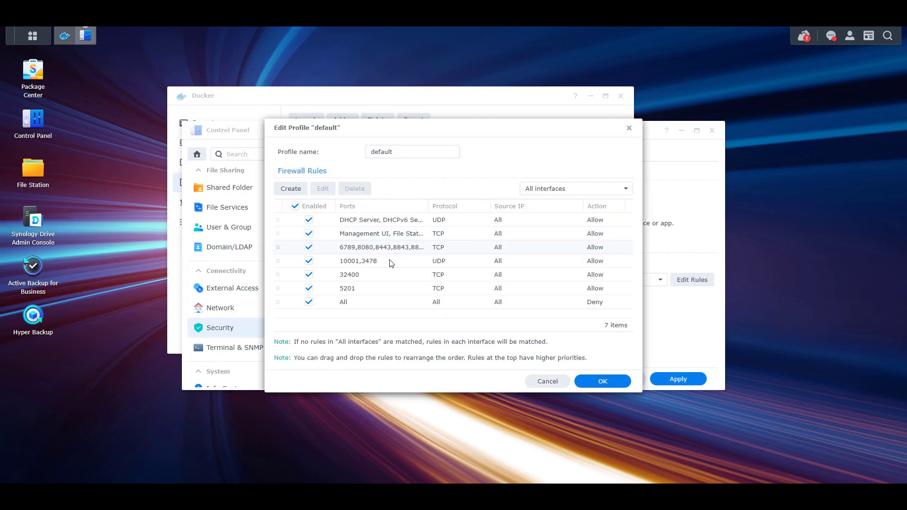
pyautogui.click(366, 289)
pyautogui.doubleClick(366, 289)
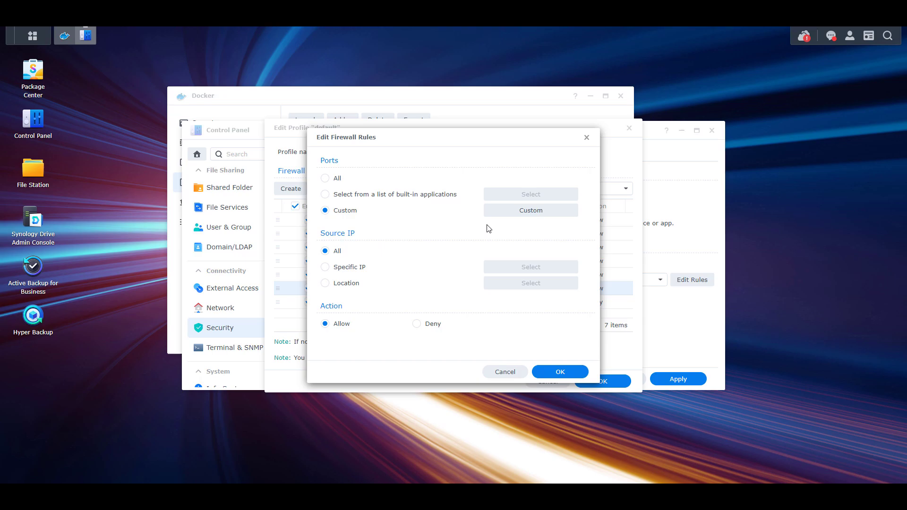
pyautogui.click(517, 214)
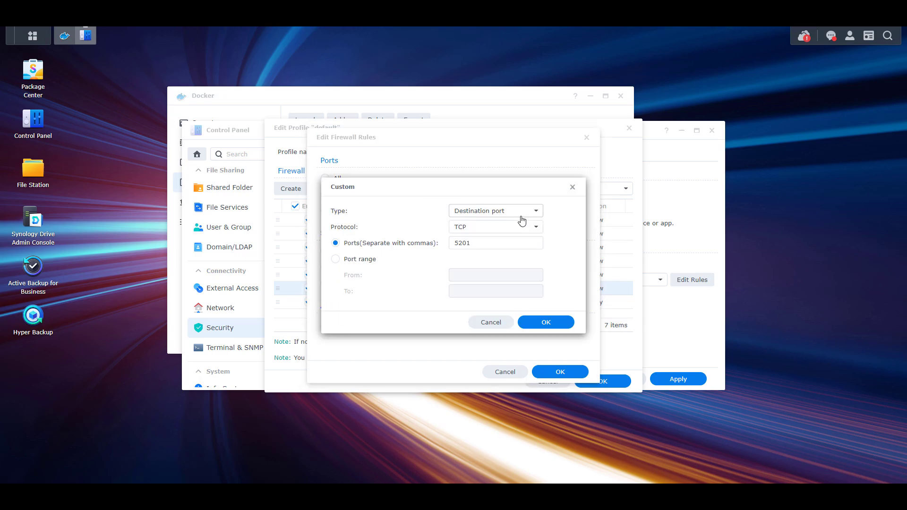
# Close the firewall dialogs and Control Panel unchanged, showing Docker's container list.
pyautogui.click(490, 322)
pyautogui.click(503, 371)
pyautogui.click(544, 381)
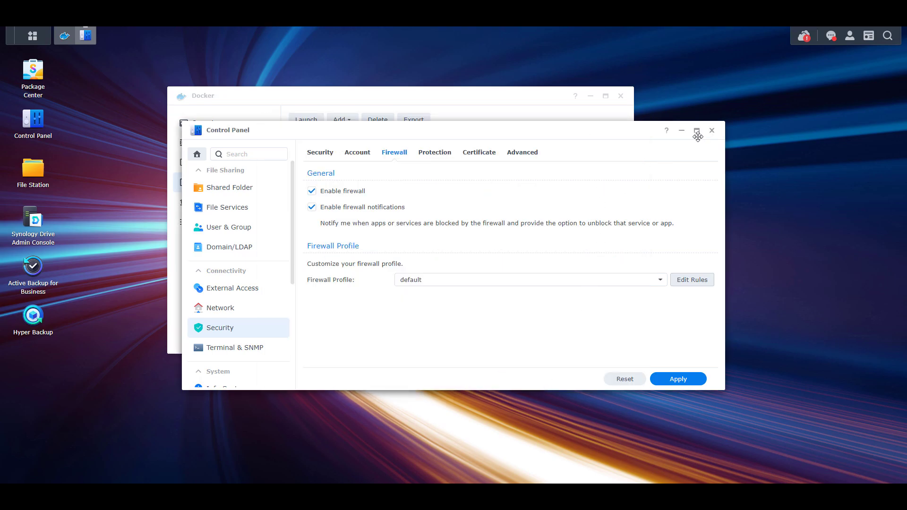
pyautogui.click(711, 131)
pyautogui.click(205, 142)
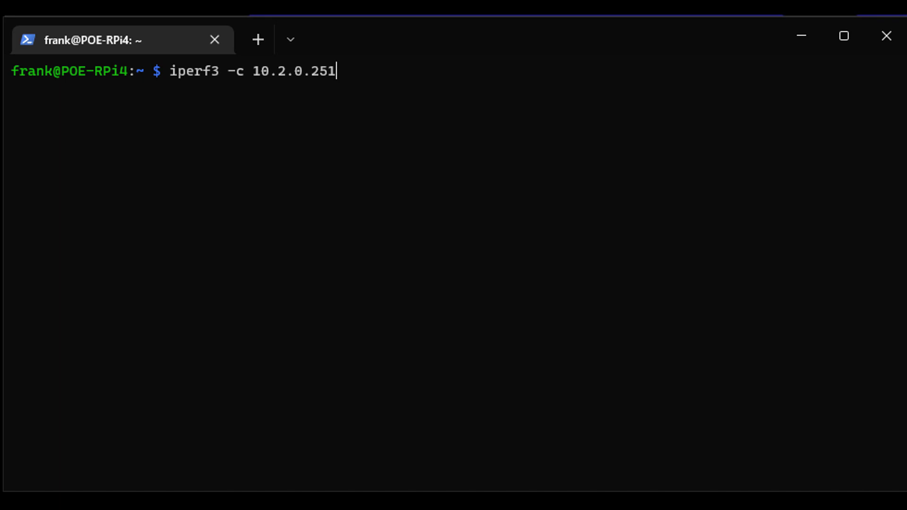
# Run iperf3 -c 10.2.0.251 in Windows Terminal, measuring about 934 Mbits/sec.
pyautogui.press('Return')
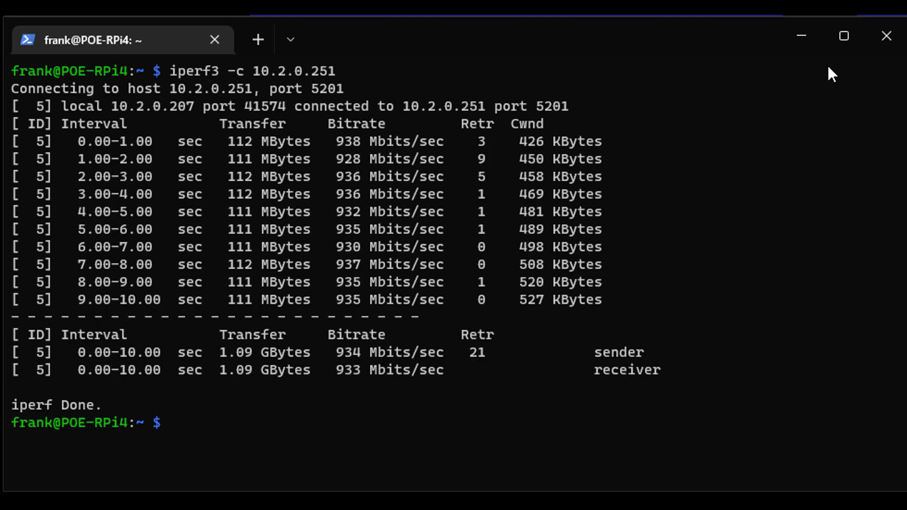
# Minimize Windows Terminal and run iperf3.exe -c 10.2.0.251 in Command Prompt.
pyautogui.click(802, 36)
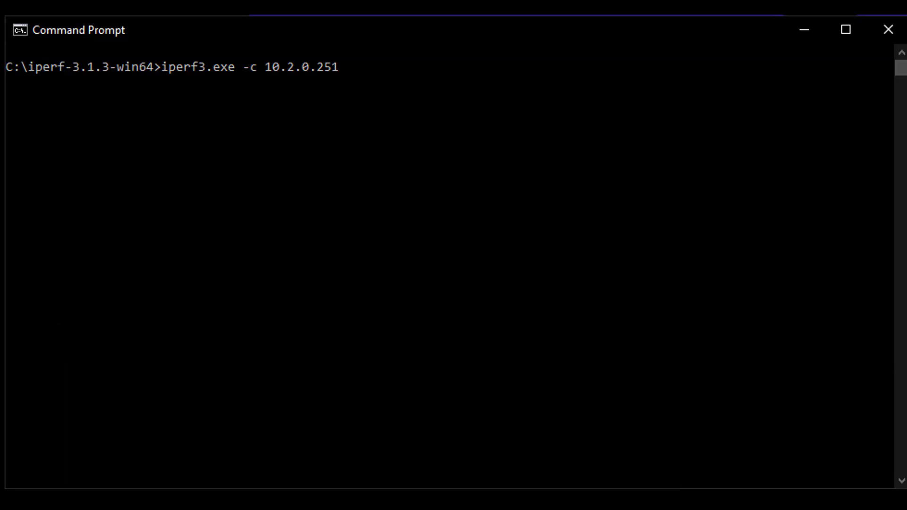
pyautogui.press('Return')
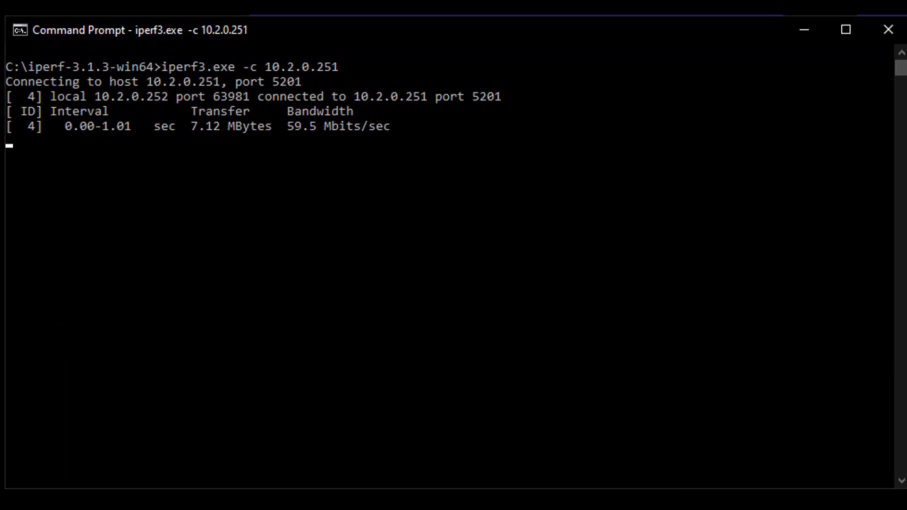